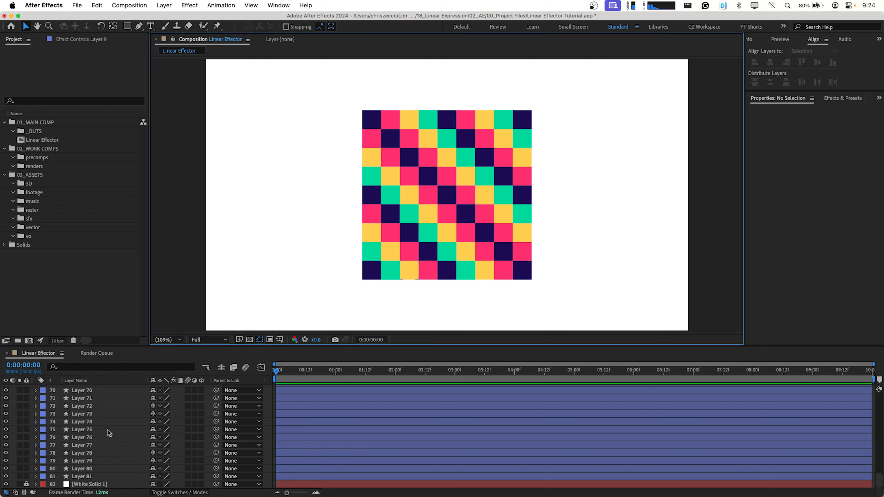
Draw a circle about 273 px across with the Ellipse tool, center its anchor point, and center the layer in the composition.
scroll(109, 433, up, 15)
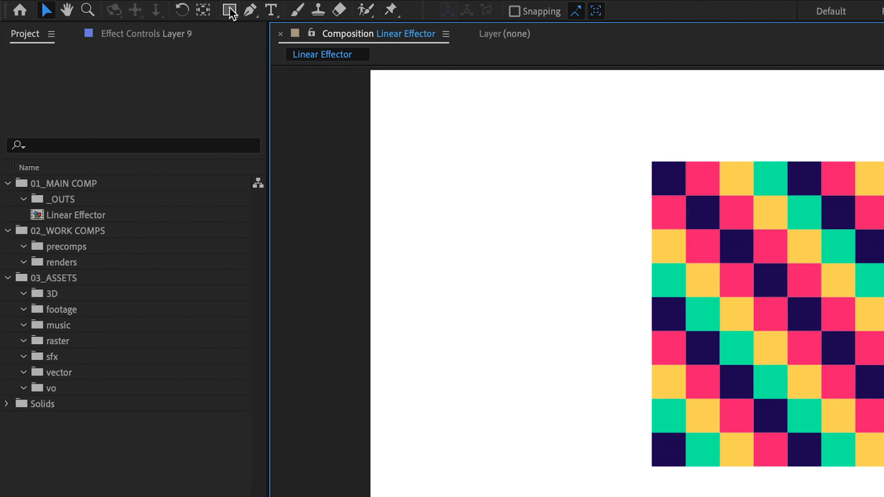
click(229, 11)
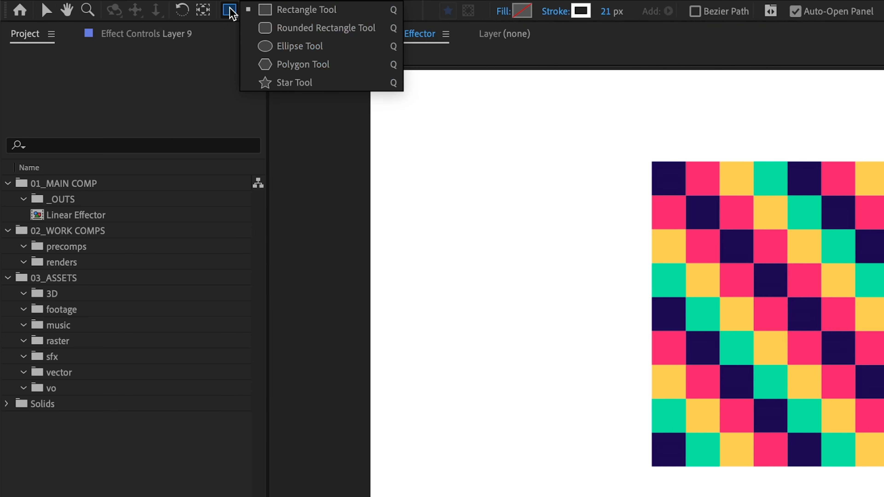
click(342, 46)
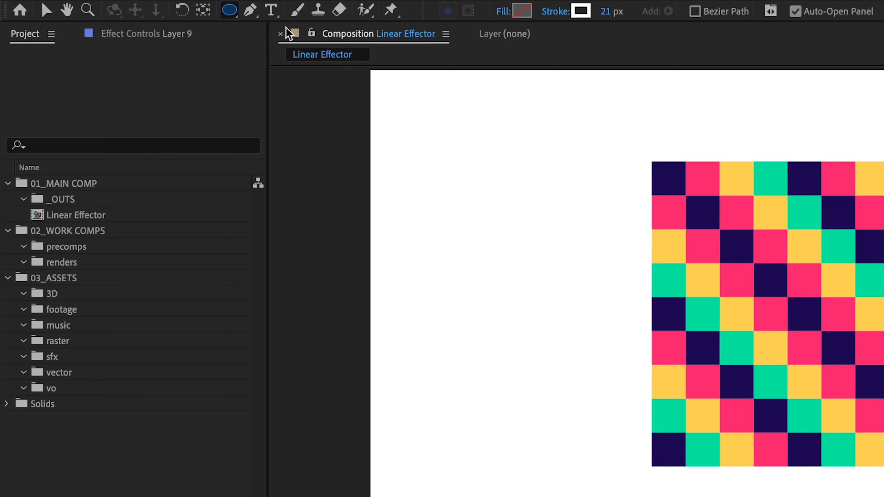
drag(567, 195, 680, 320)
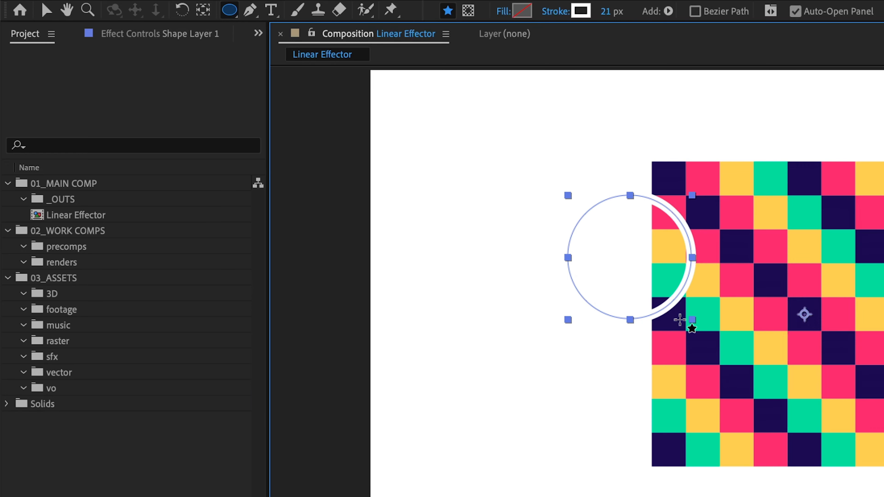
key(ctrl+alt+Home)
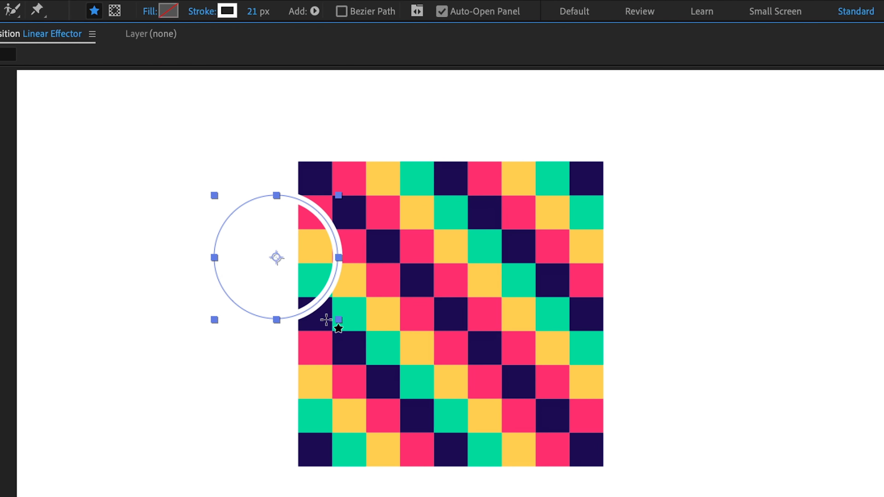
key(ctrl+Home)
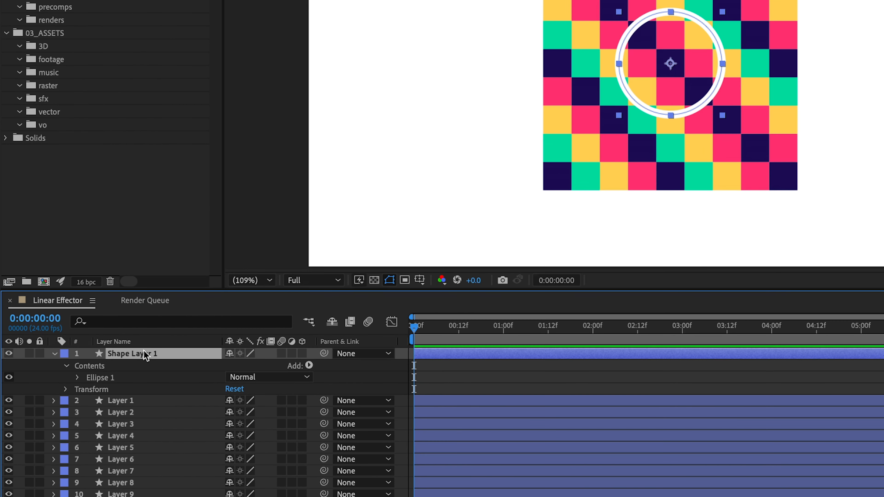
Rename the new shape layer as Effector and set its label color to Fuchsia.
key(Return)
text(Effector)
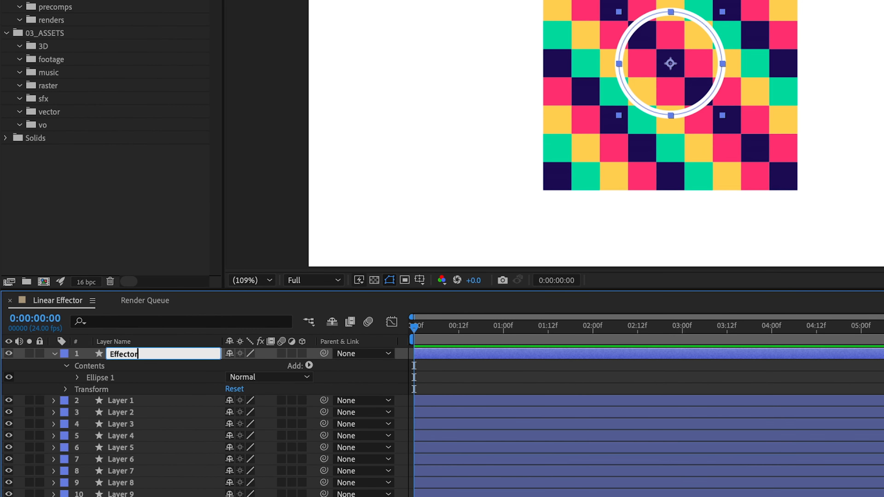
key(Return)
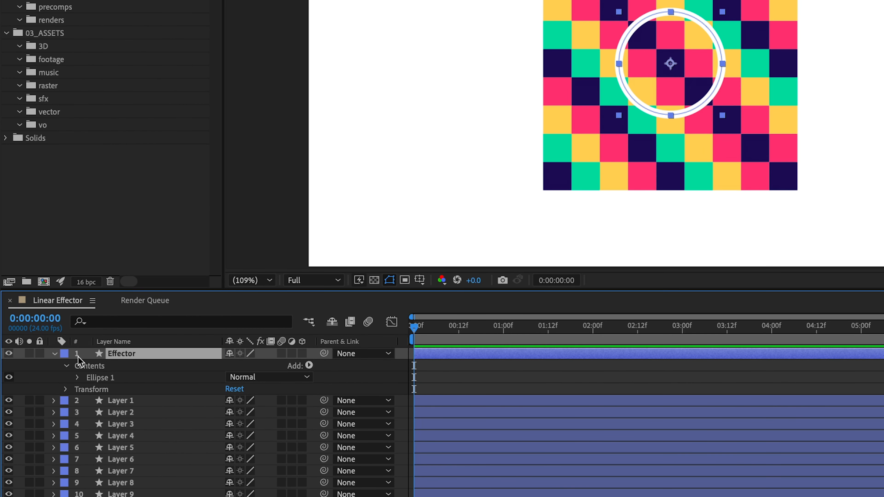
click(65, 354)
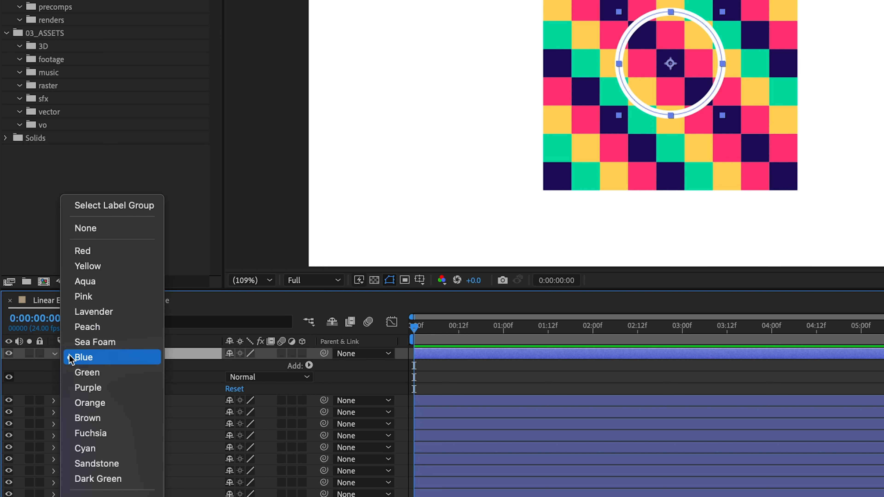
click(102, 434)
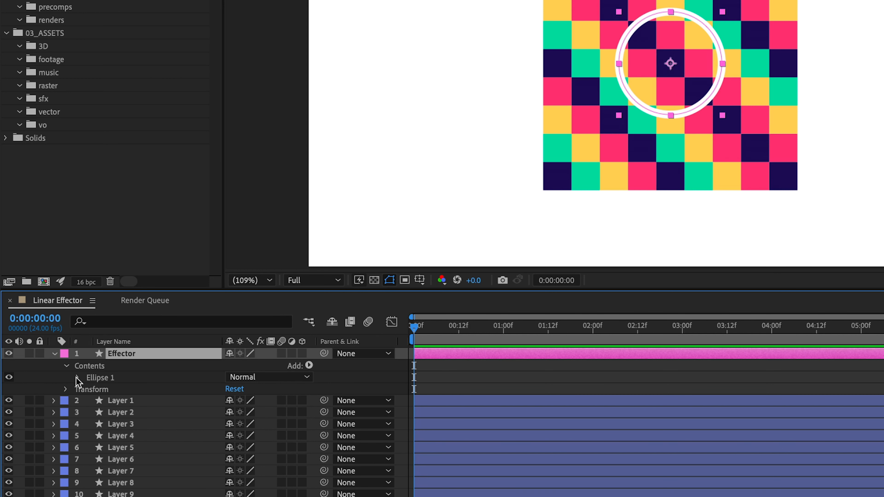
Set the Effector layer's ellipse path size to 200 by 200 and deselect the layer.
click(78, 377)
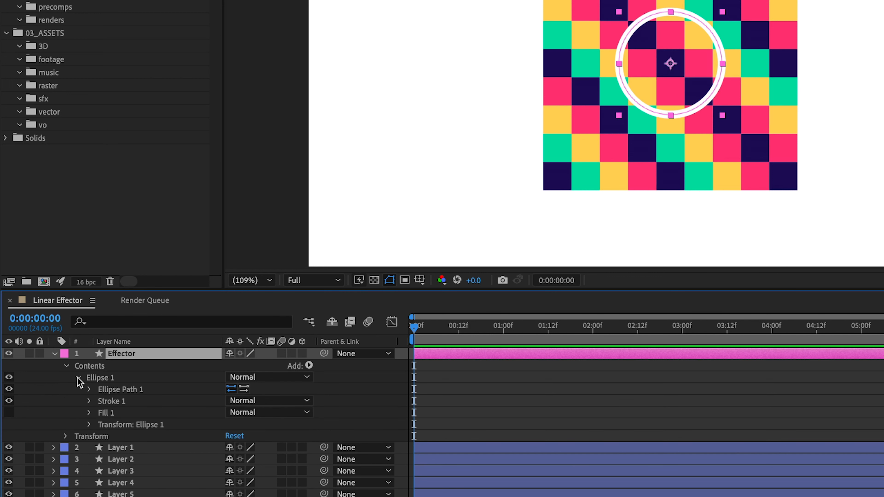
click(115, 401)
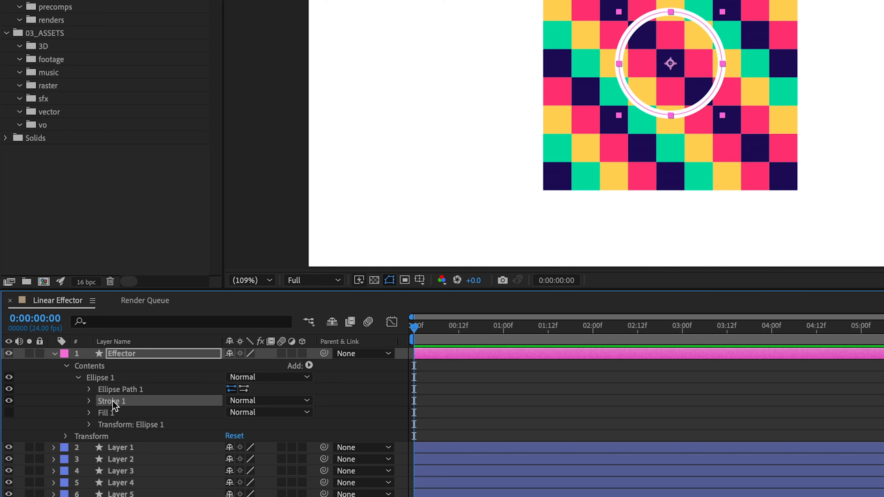
click(88, 389)
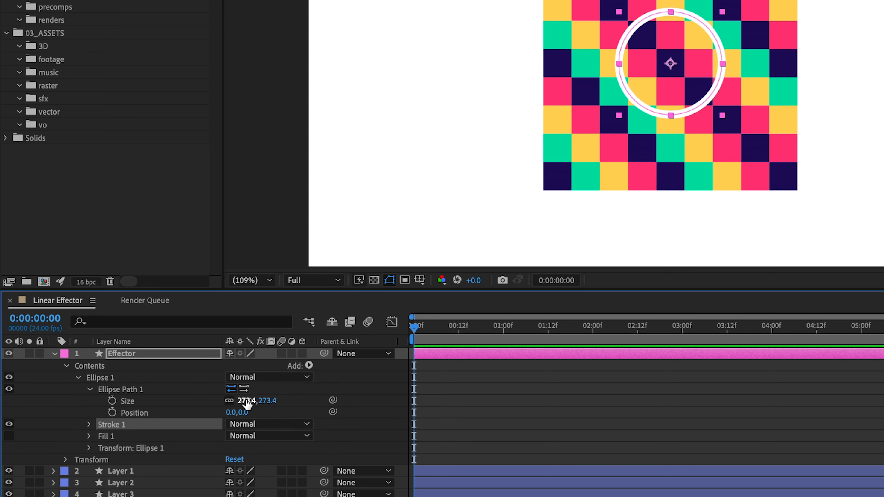
click(269, 403)
text(200)
key(Return)
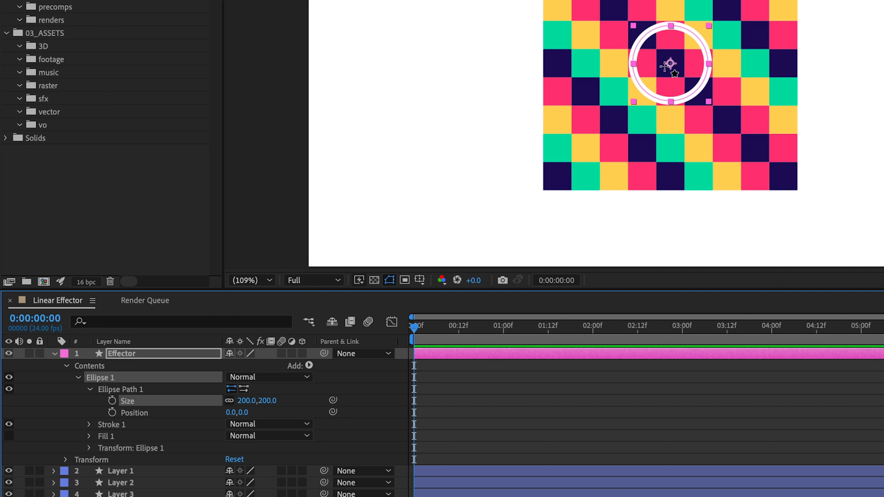
click(634, 240)
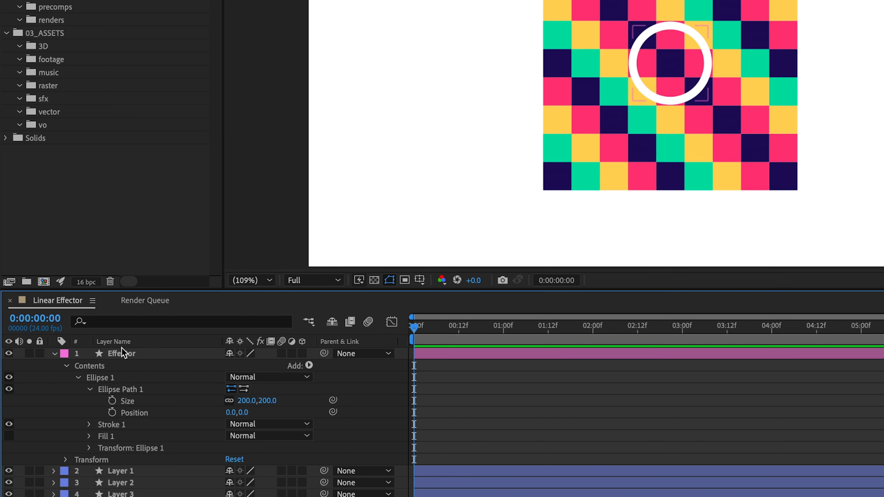
Turn the Effector layer into a guide layer and deselect it.
right_click(133, 360)
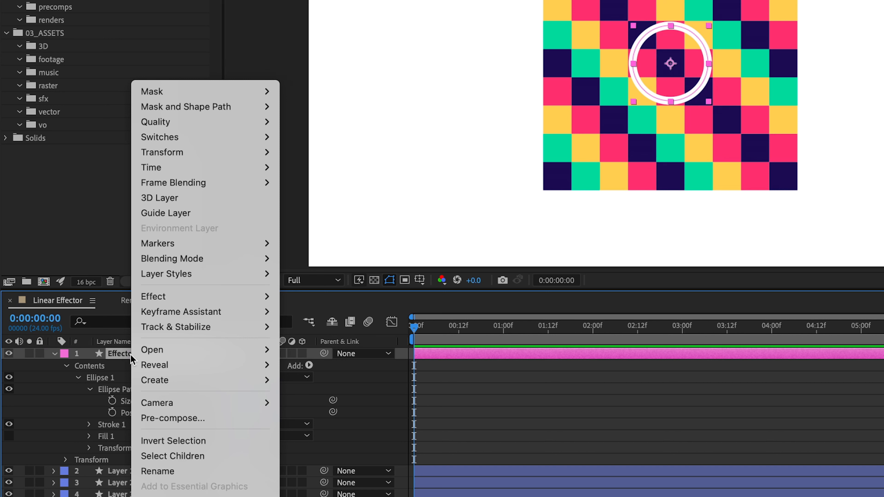
click(156, 214)
click(440, 377)
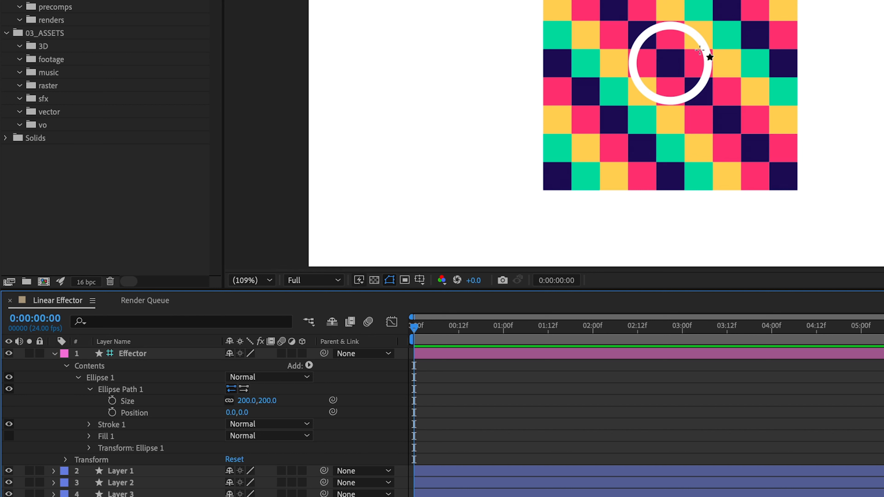
Switch to the Selection tool, enlarge the timeline, and reveal Layer 1's transform properties down to Opacity.
key(v)
drag(464, 291, 446, 158)
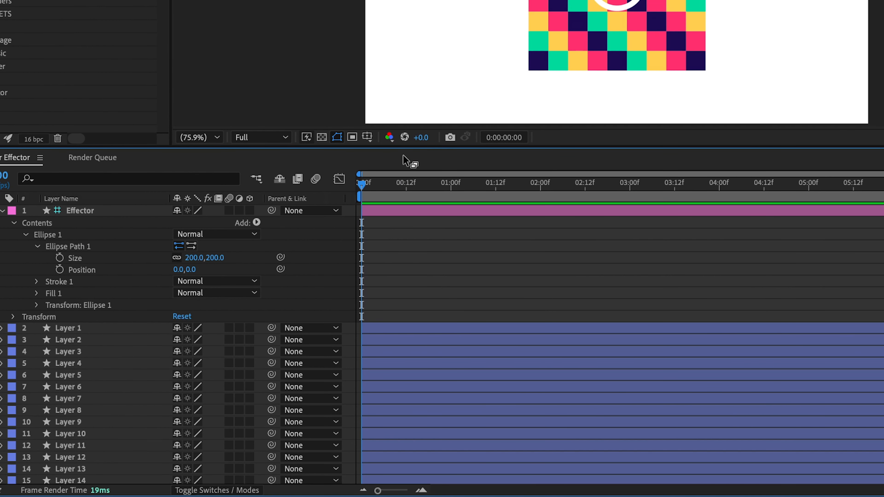
click(68, 328)
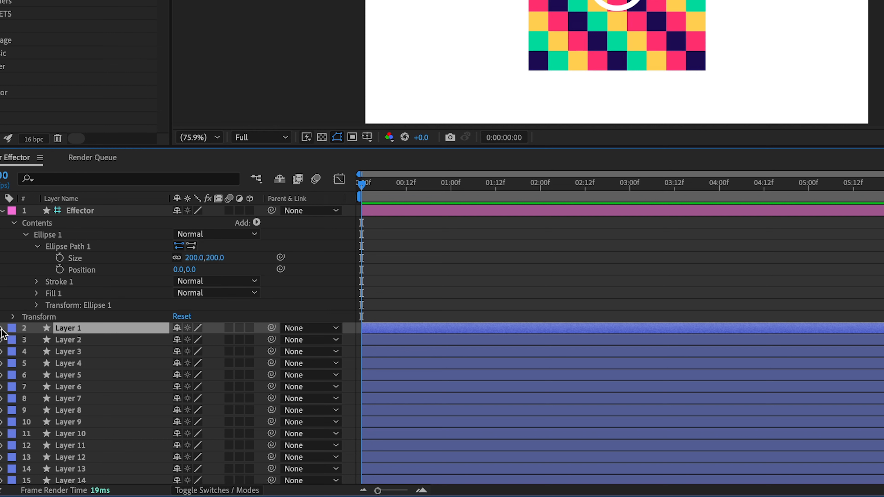
key(F2)
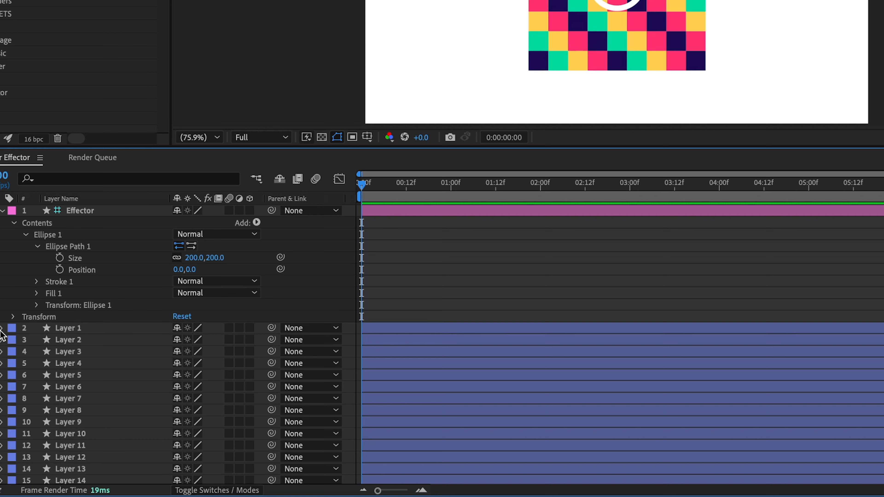
click(75, 328)
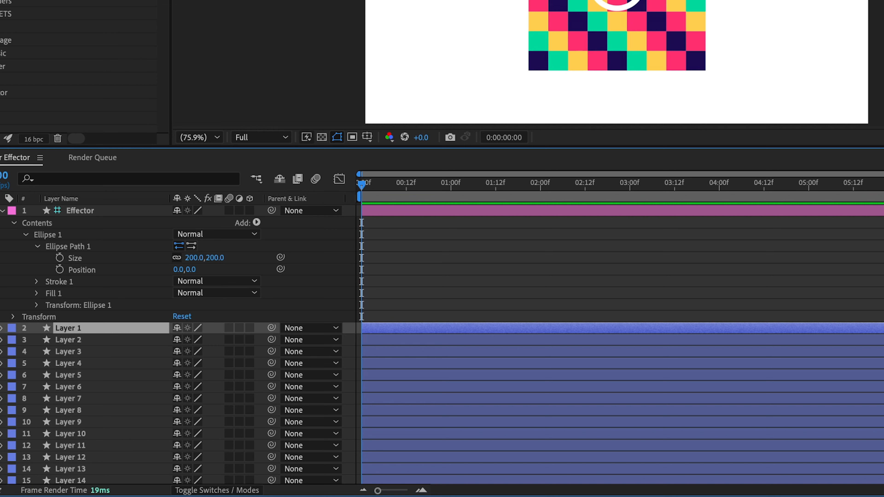
scroll(616, 7, up, 3)
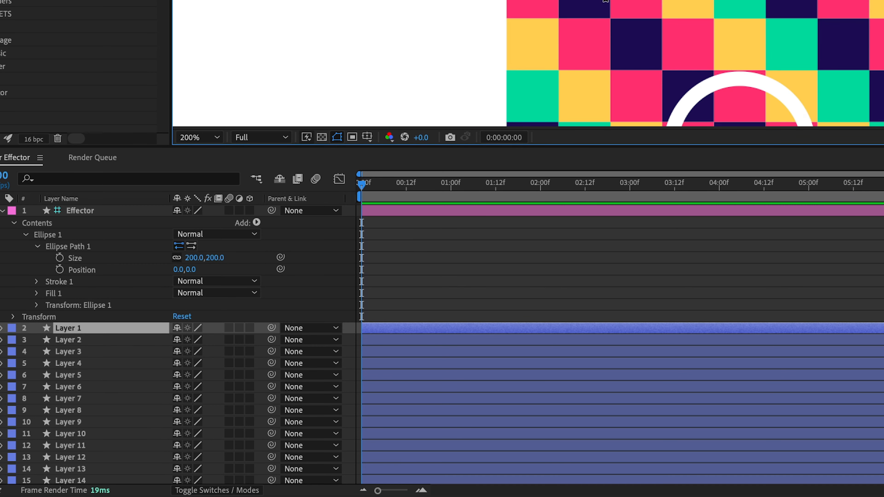
click(2, 331)
click(1, 329)
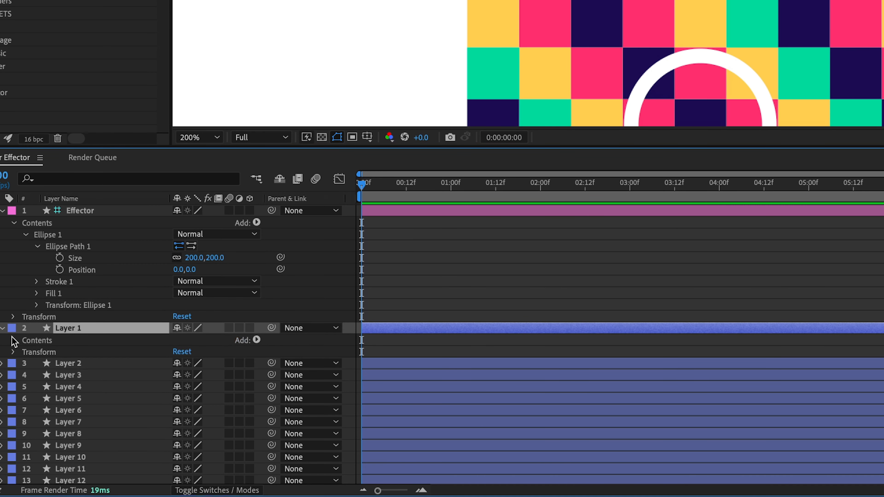
click(12, 354)
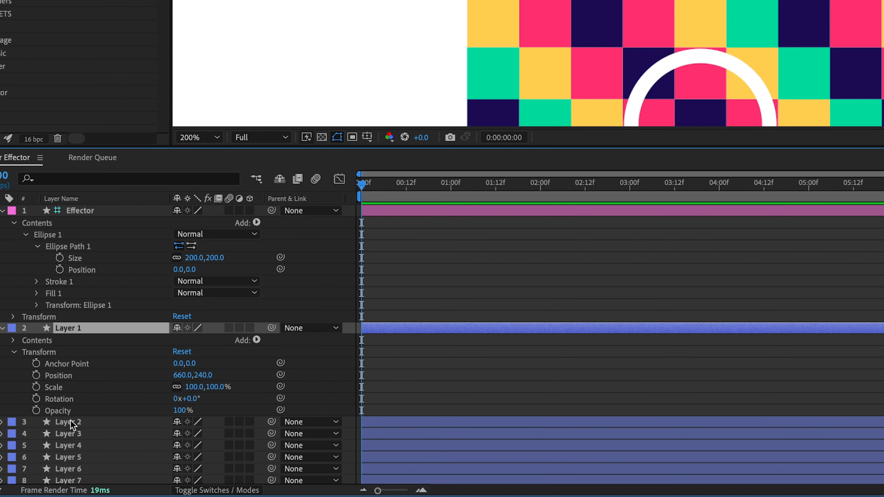
click(64, 411)
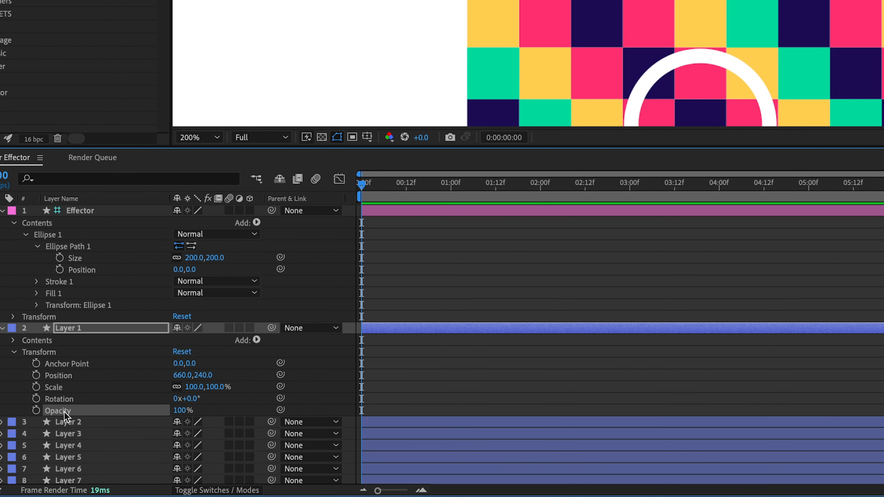
Add an expression to Layer 1's opacity, replacing the default code with "var p1 = thisLayer.transform.position;".
alt+click(37, 411)
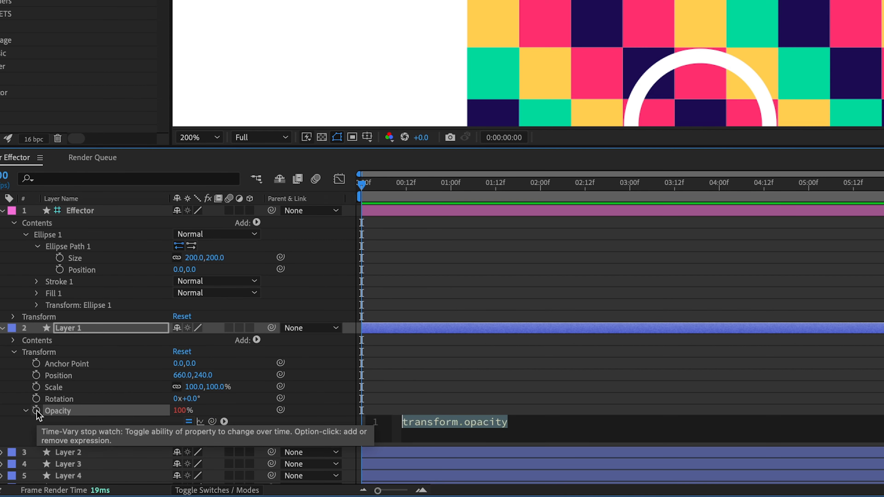
click(458, 425)
click(533, 424)
key(ctrl+a)
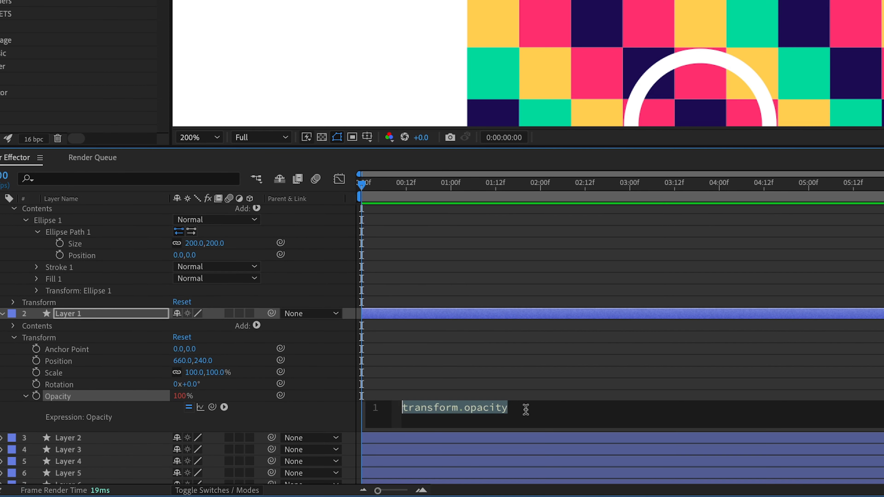
key(BackSpace)
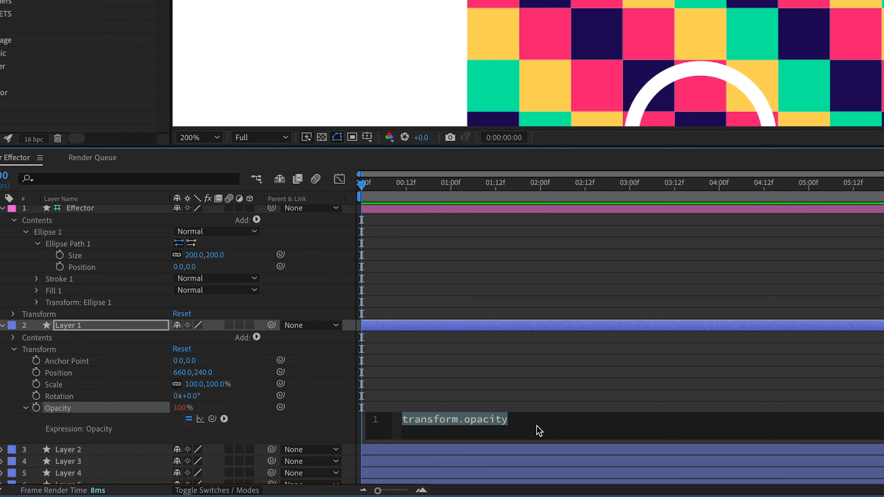
text(var )
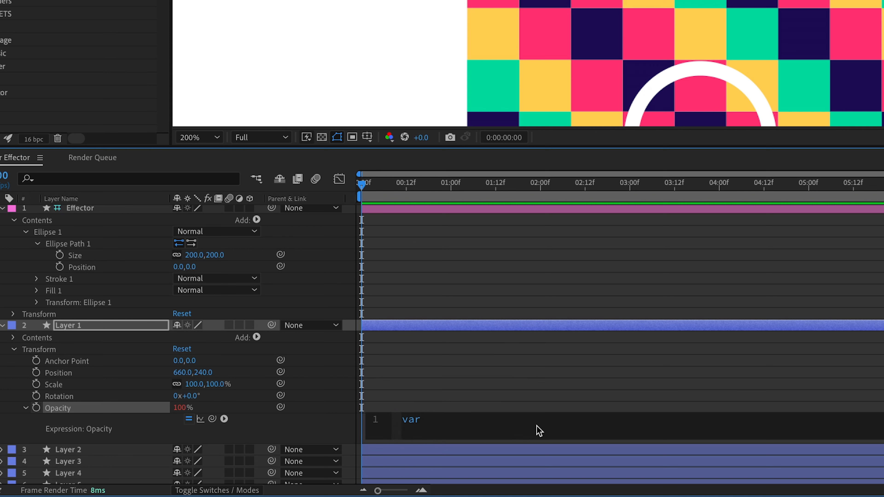
text(p1 = thisLayer)
key(Escape)
text(.transfo)
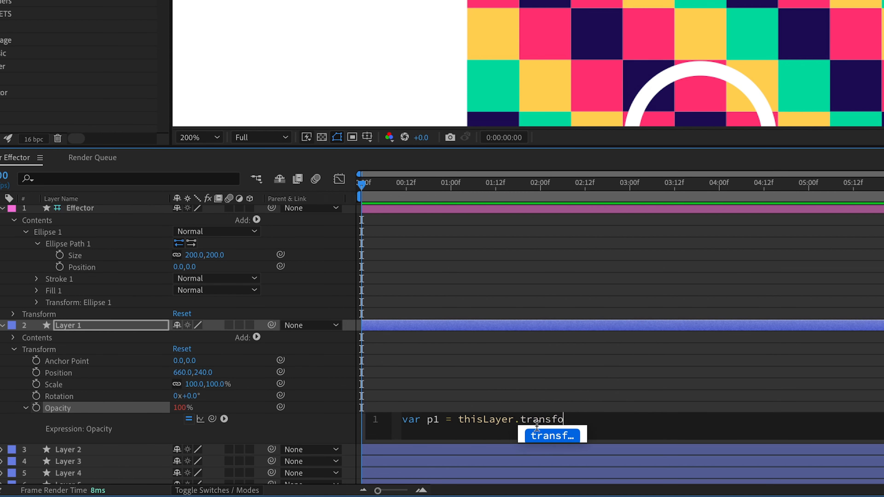
text(rm.position;)
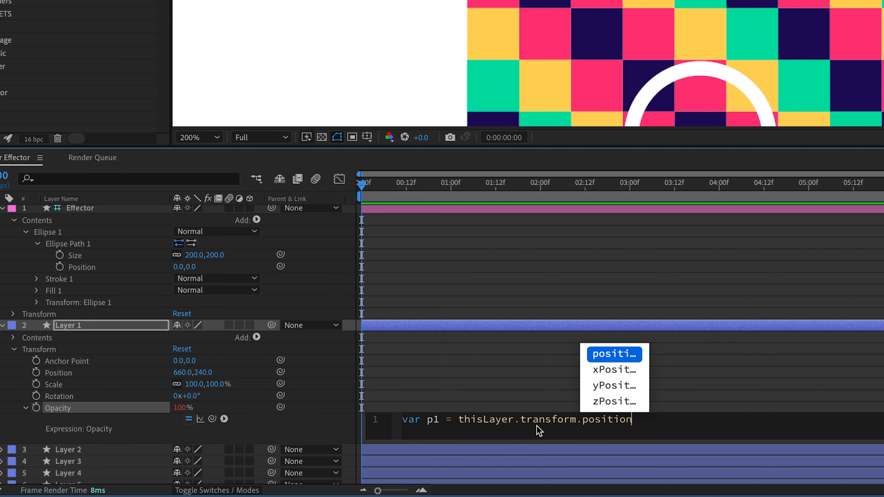
key(Return)
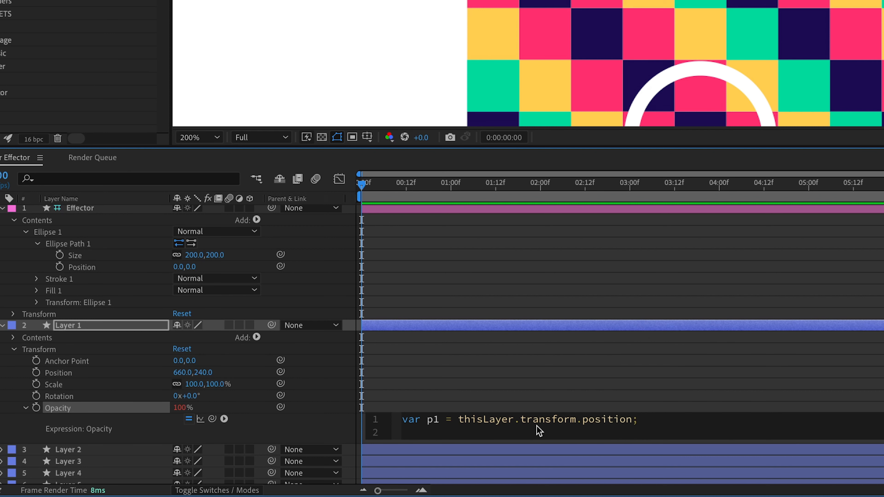
Add the expression line "var p2 = thisComp.layer("Effector").transform.position;", linking to the Effector layer with the pick whip.
text(var p2 =)
drag(212, 419, 89, 216)
text(.transform.position;)
key(Return)
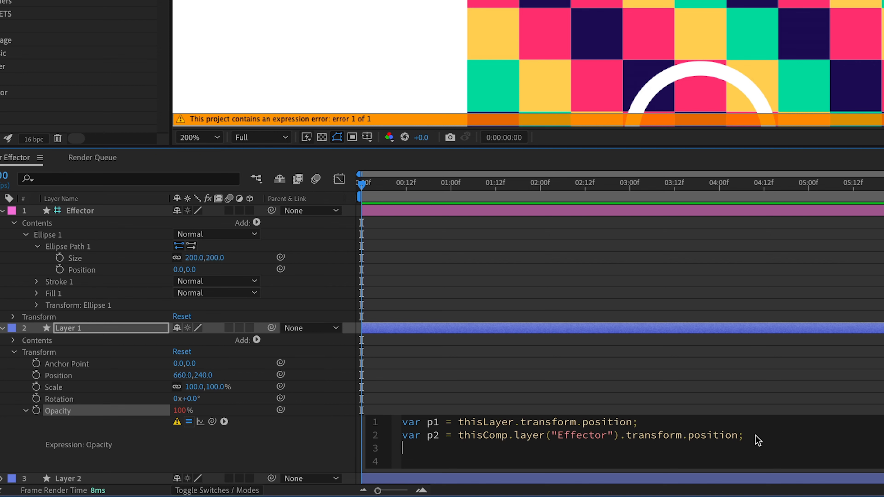
Add the line "var fall = thisComp.layer("Effector").content("Ellipse 1").content("Ellipse Path 1").size[0]/2;", linking to the ellipse's size with the pick whip.
text(var fall)
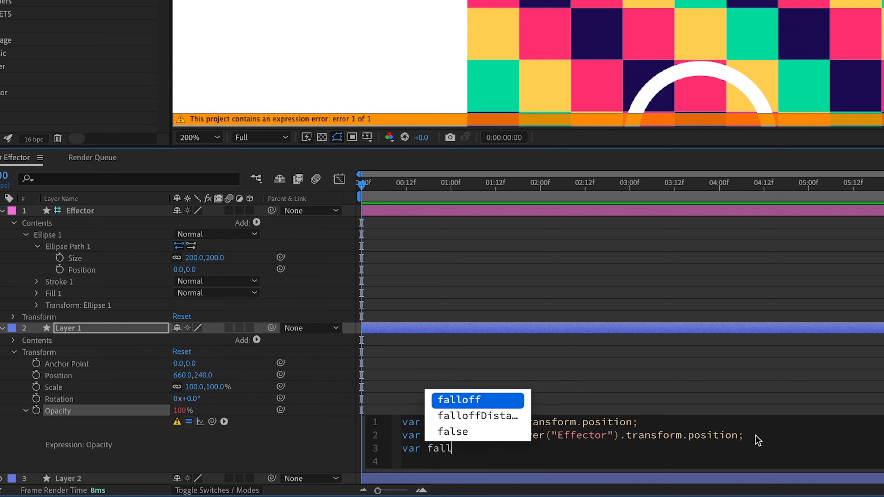
text( =)
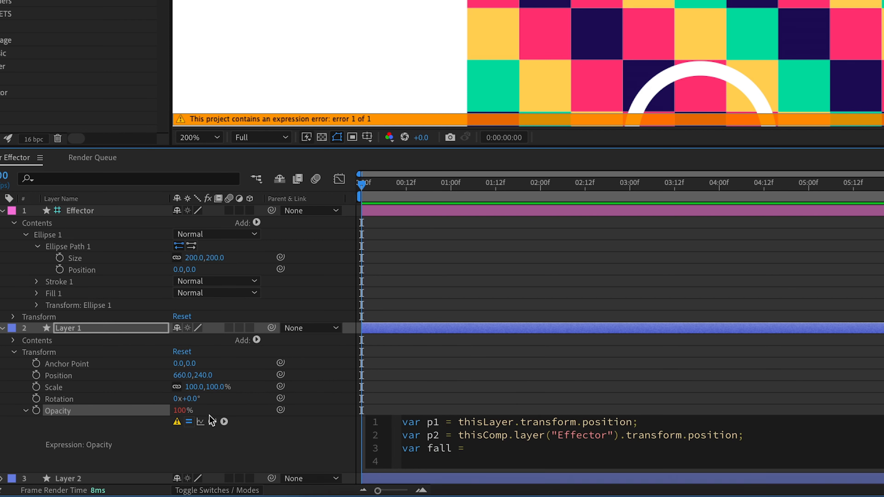
drag(212, 422, 194, 258)
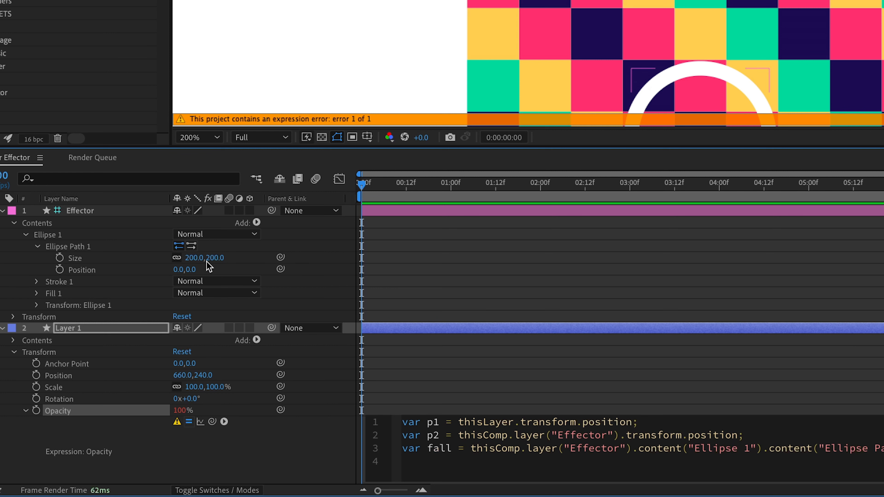
key(Return)
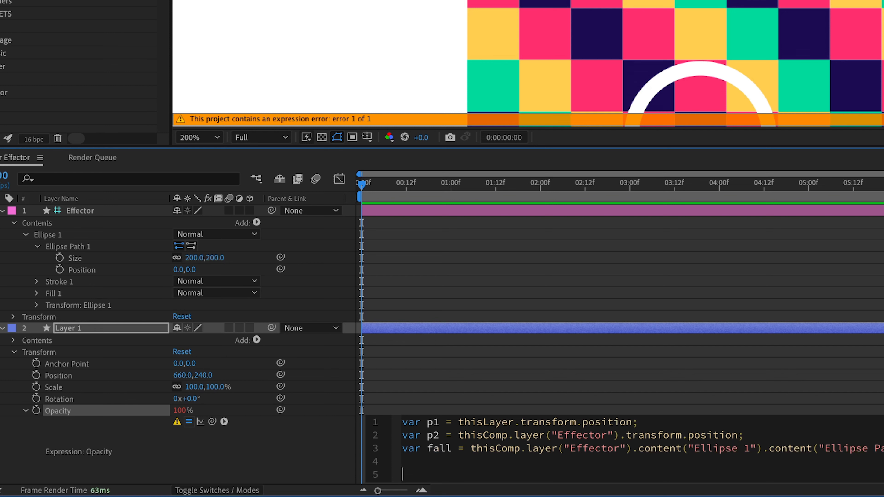
Leave a blank line and add the expression line "var delta = sub(p1,p2);".
text(var del)
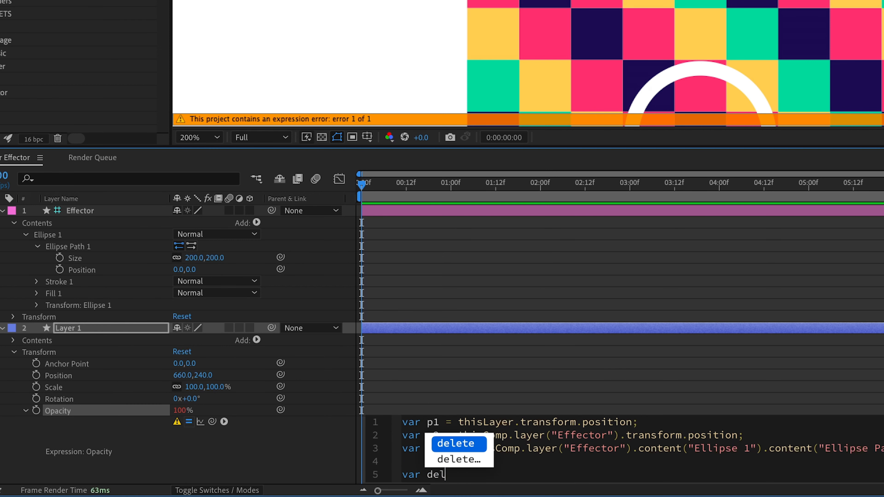
text(ta = )
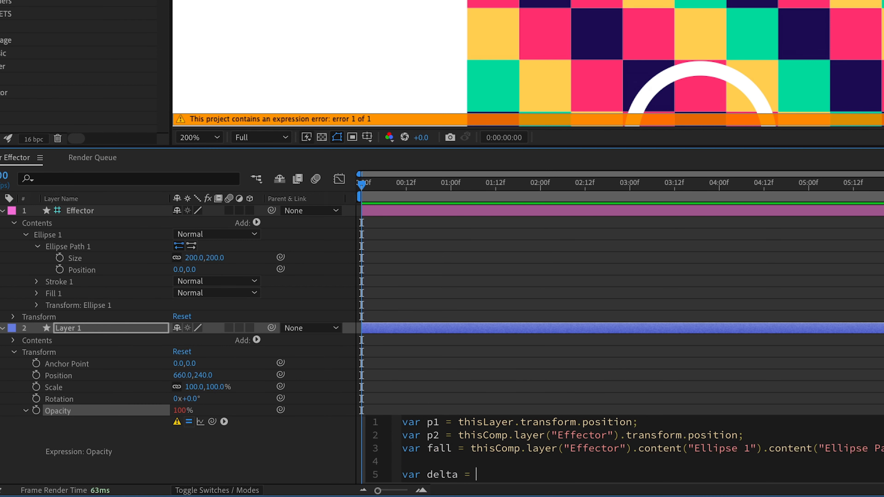
text(sub)
key(Return)
text(p1,p2)
key(Right)
text(;)
key(Return)
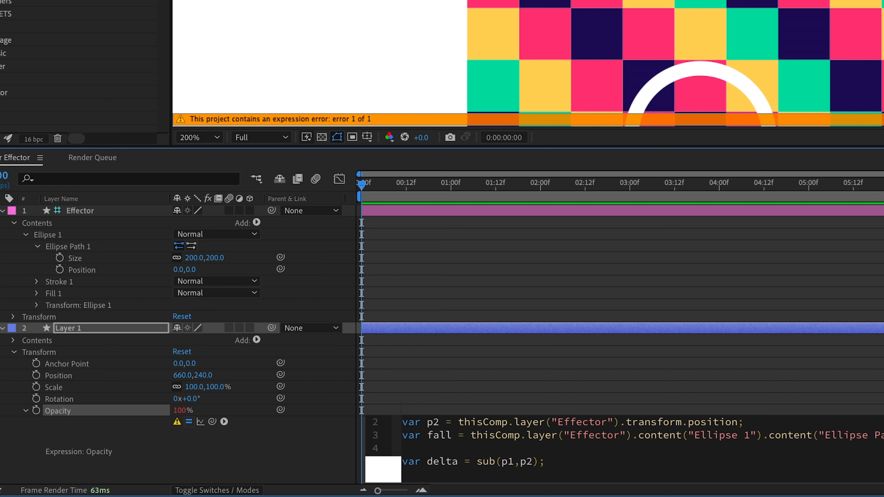
Add the expression line "var d = length(delta);" followed by a blank line.
text(var )
text(d =)
text( lenm)
key(BackSpace)
key(Return)
text(delta)
key(Right)
text(;)
key(Return)
key(Return)
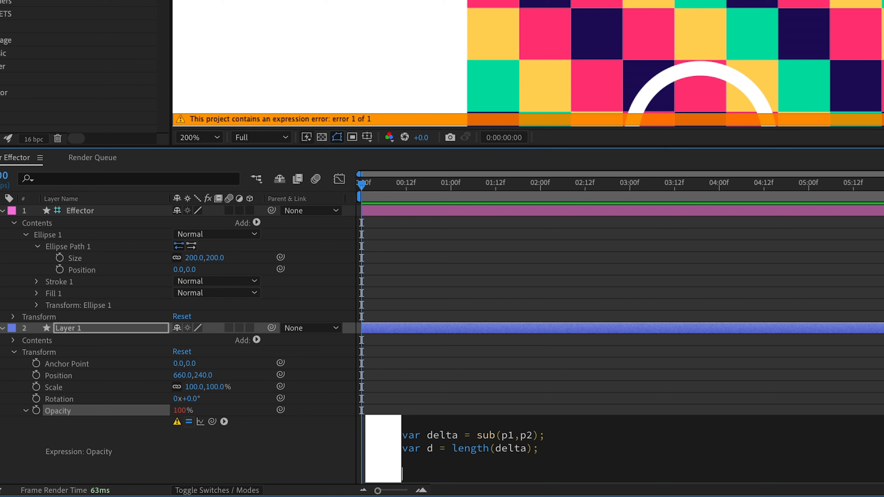
Finish the opacity expression with "linear(d, 0, fall, 0, 100)" and apply it.
text(linear)
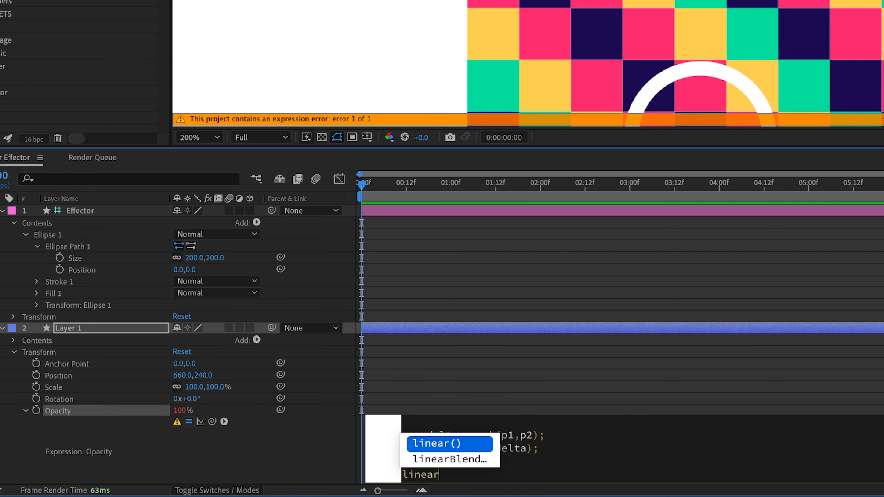
key(Return)
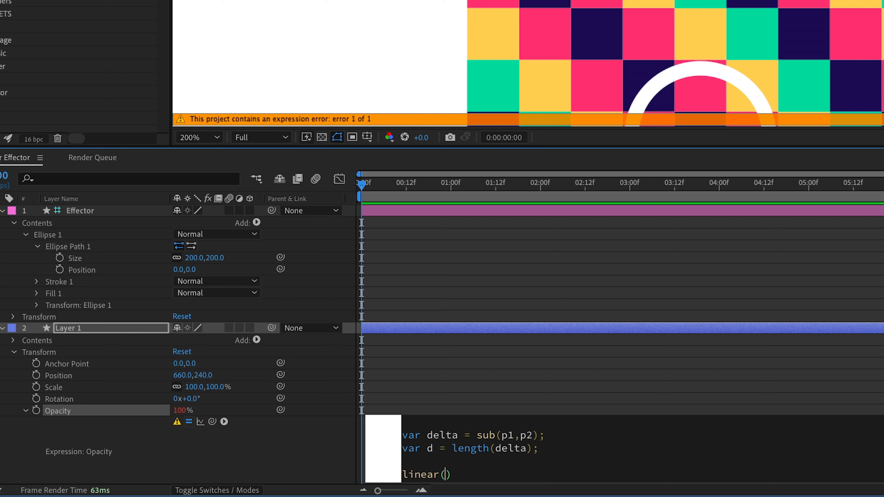
text(d)
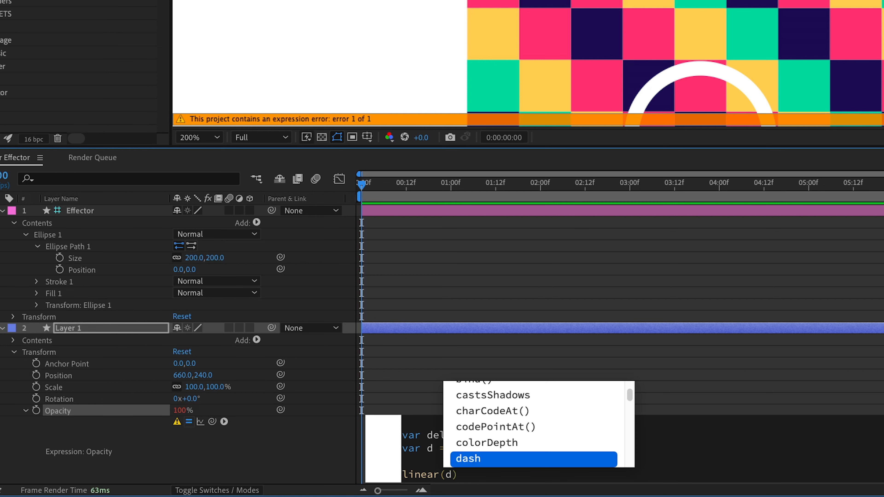
text(,)
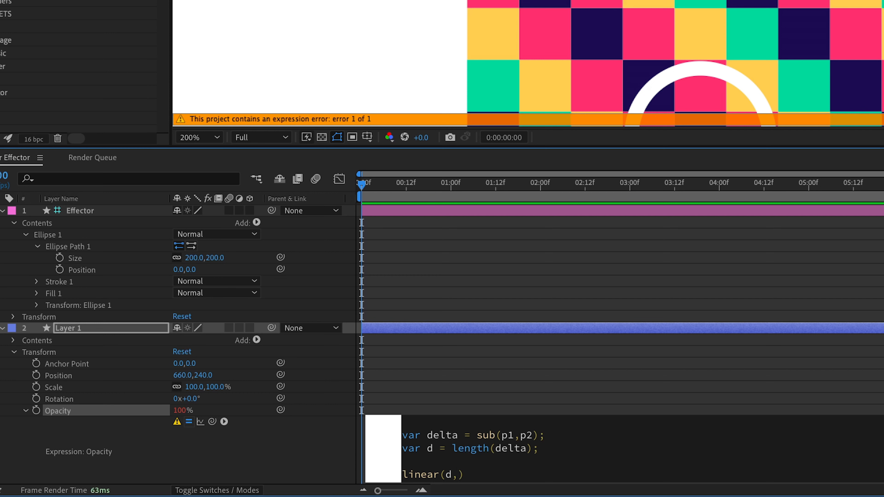
text( 0)
text(, fall)
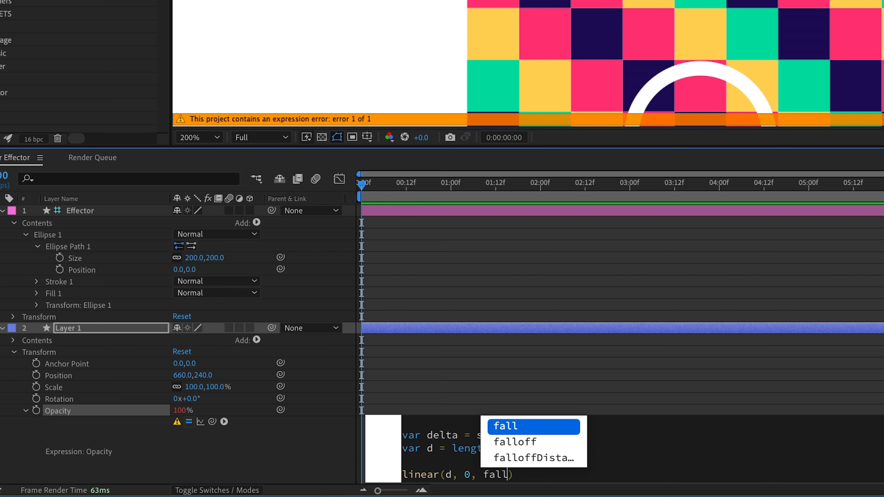
text(,)
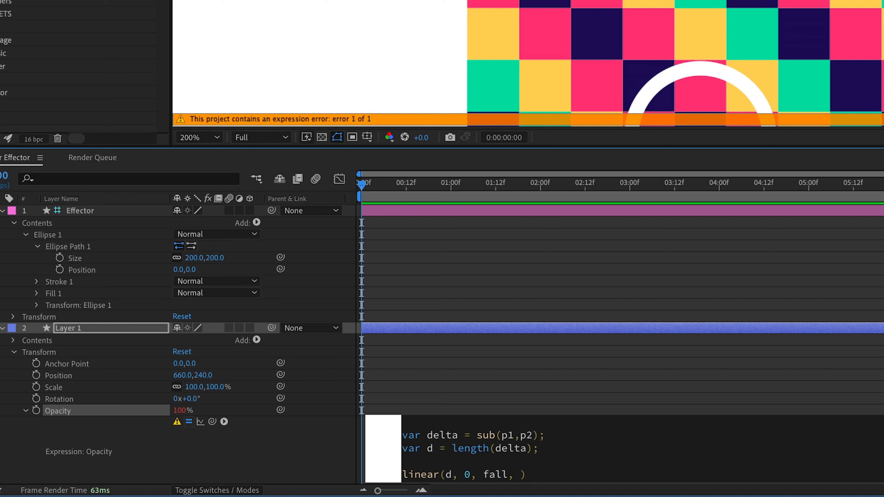
text( 0, 100)
key(KP_Enter)
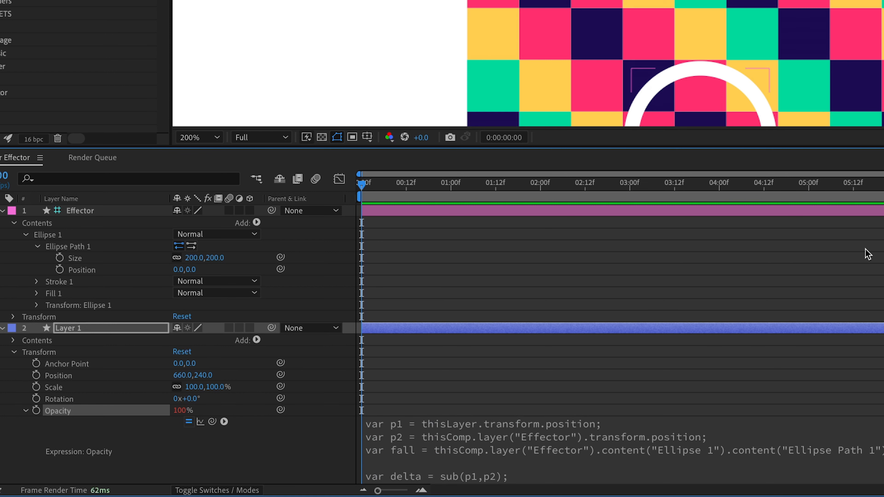
Test the expression by placing the Effector exactly over Layer 1's square at 660, 240, and move it away to about 975, 303.
click(616, 216)
drag(663, 66, 556, 0)
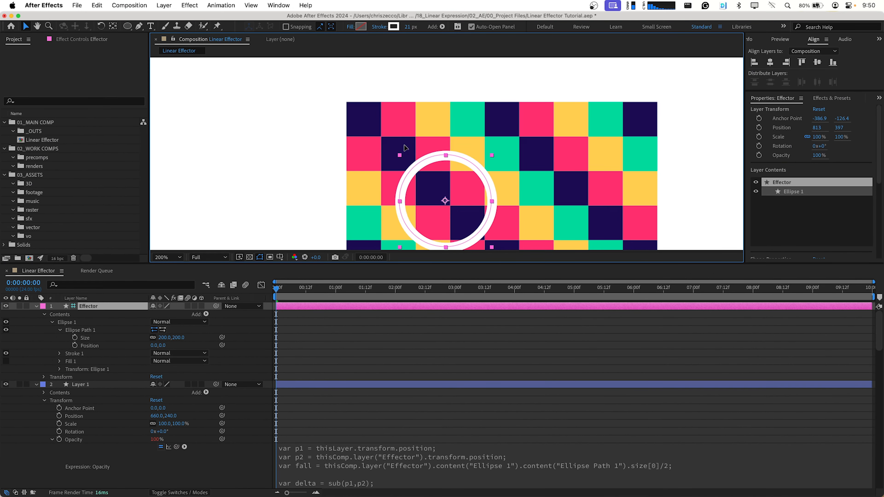
drag(404, 148, 340, 76)
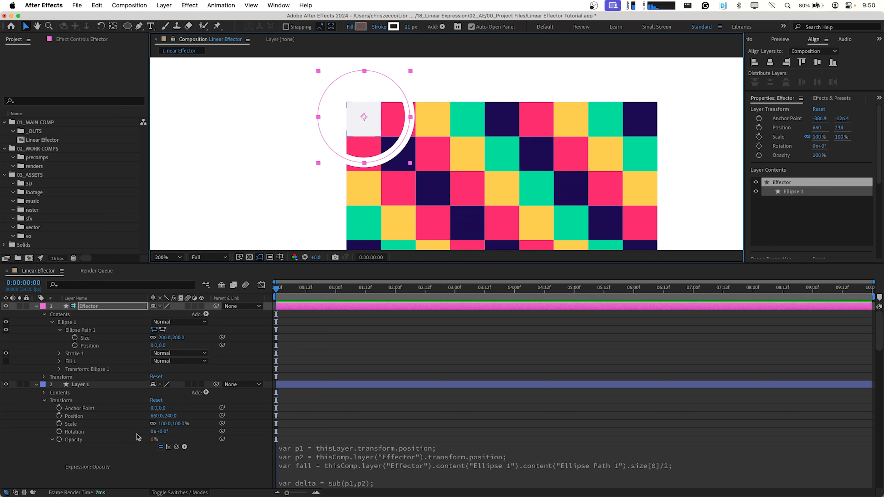
key(Right)
key(Down)
key(Down)
key(Down)
key(Down)
key(Down)
key(Down)
key(Left)
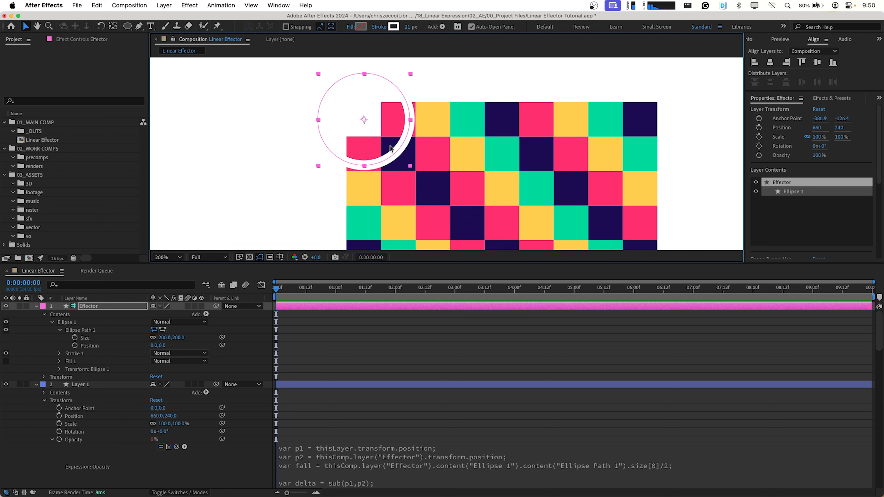
drag(390, 148, 549, 193)
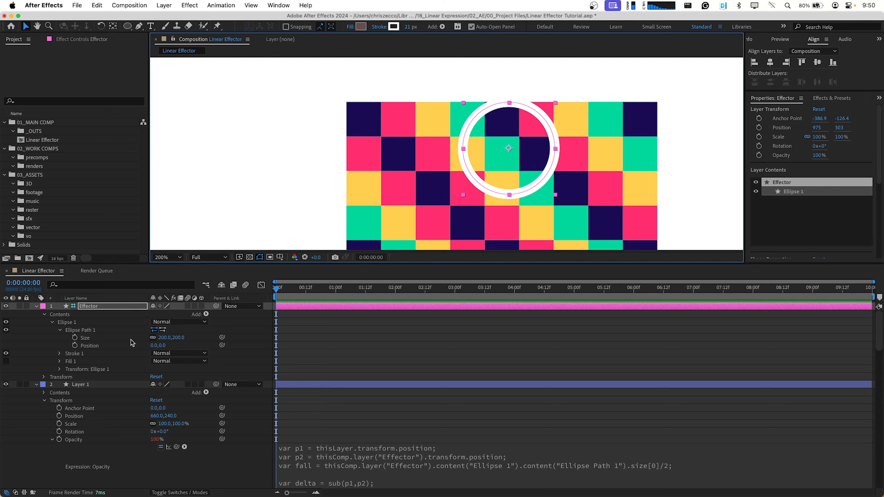
Try an Effector ellipse size of about 1239, restore the size to 200, and deselect the layer.
drag(170, 338, 612, 301)
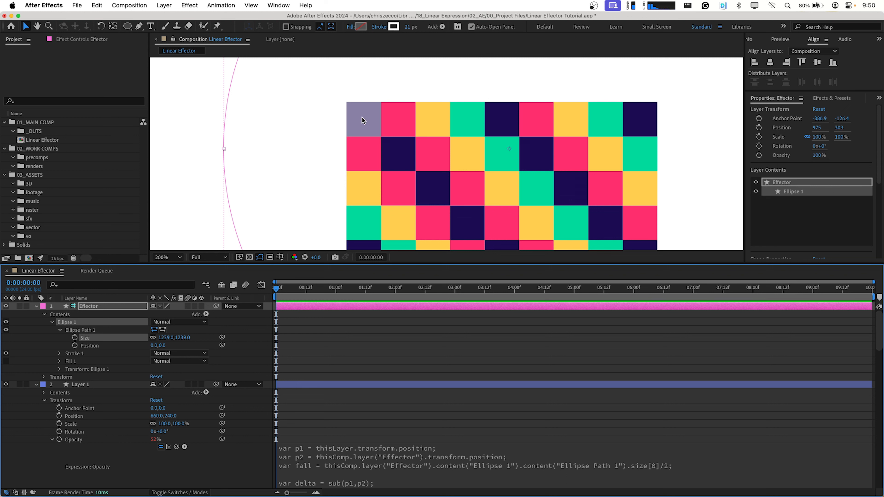
click(167, 338)
text(200)
key(Return)
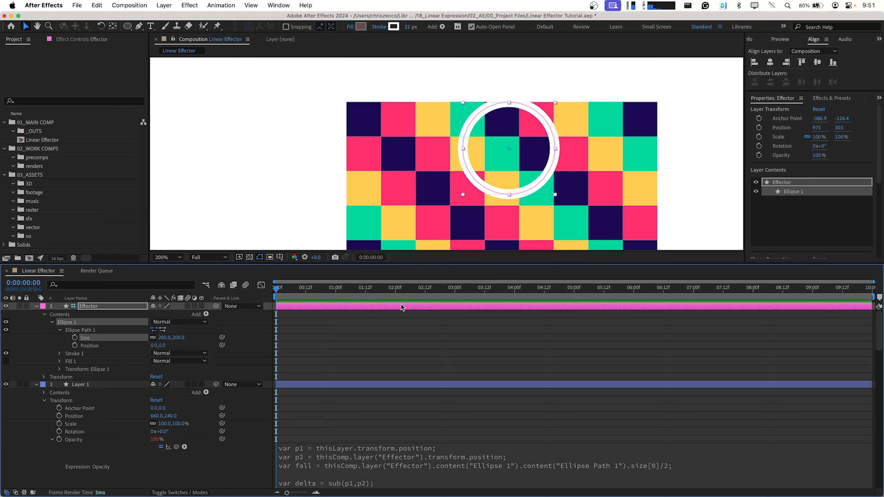
key(F2)
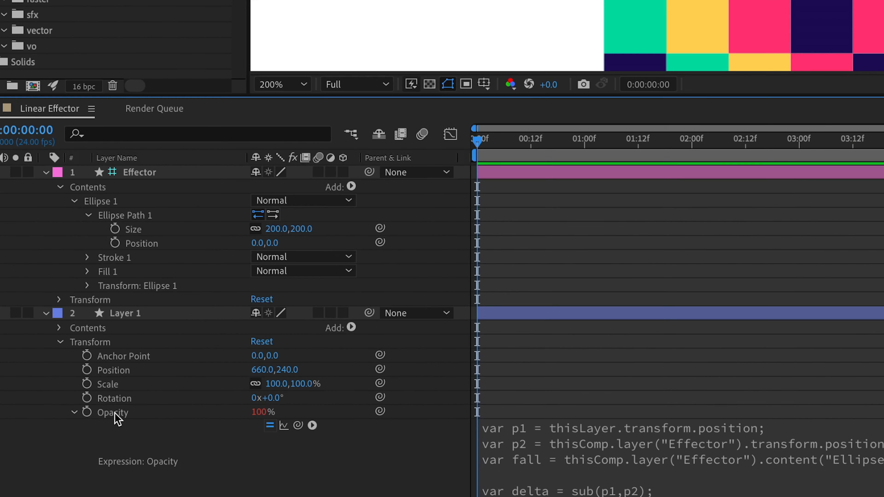
Copy only the expression from Layer 1's opacity and collapse all expanded layers in the timeline.
right_click(115, 413)
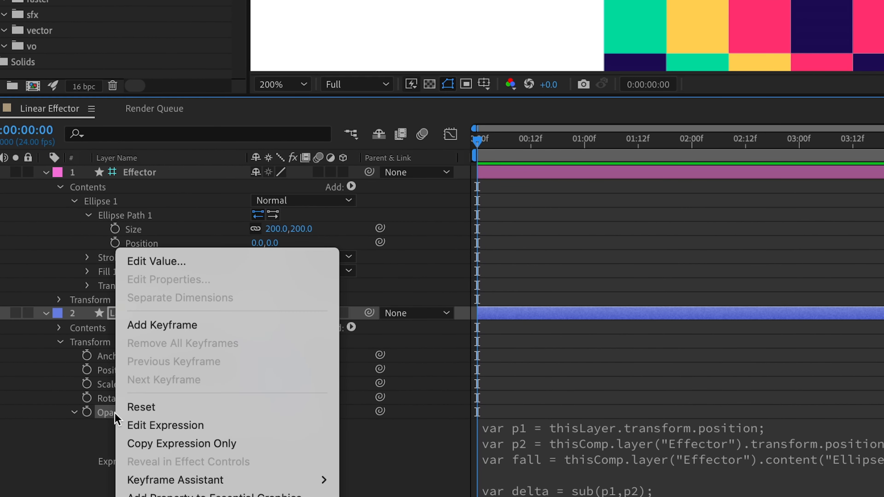
click(195, 445)
click(551, 251)
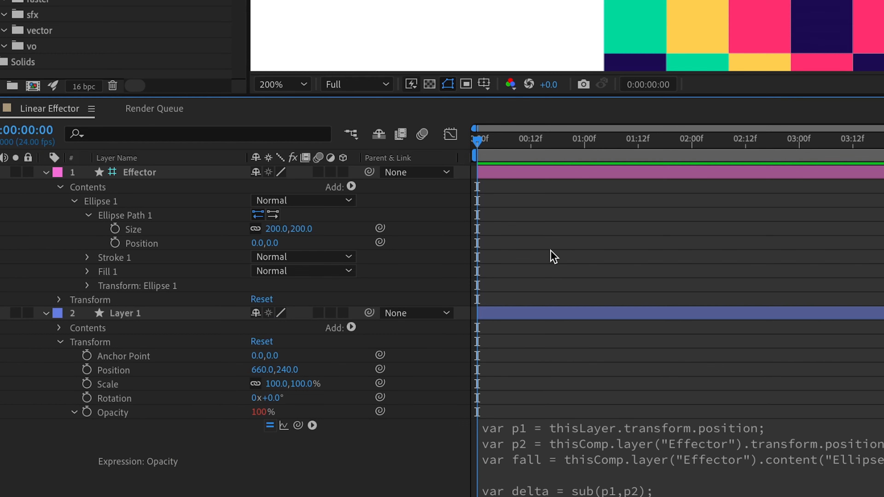
key(ctrl+grave)
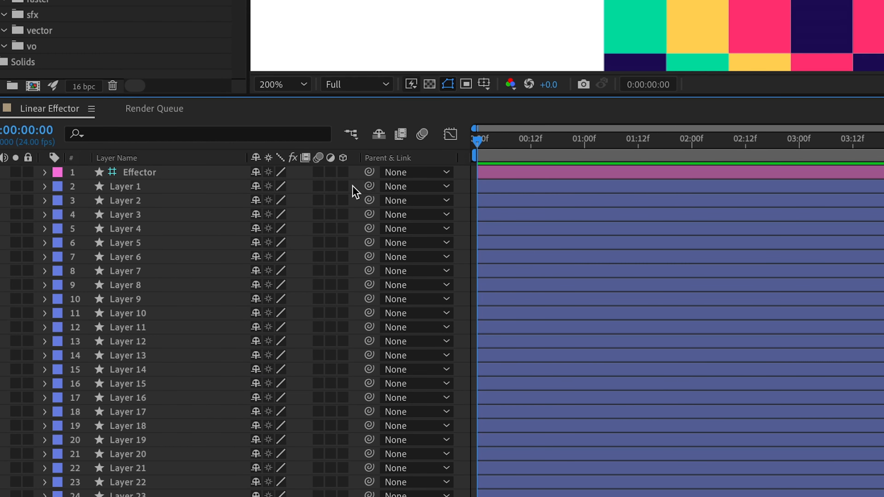
Select Layer 2 through Layer 81 and paste the copied opacity expression onto them.
click(140, 204)
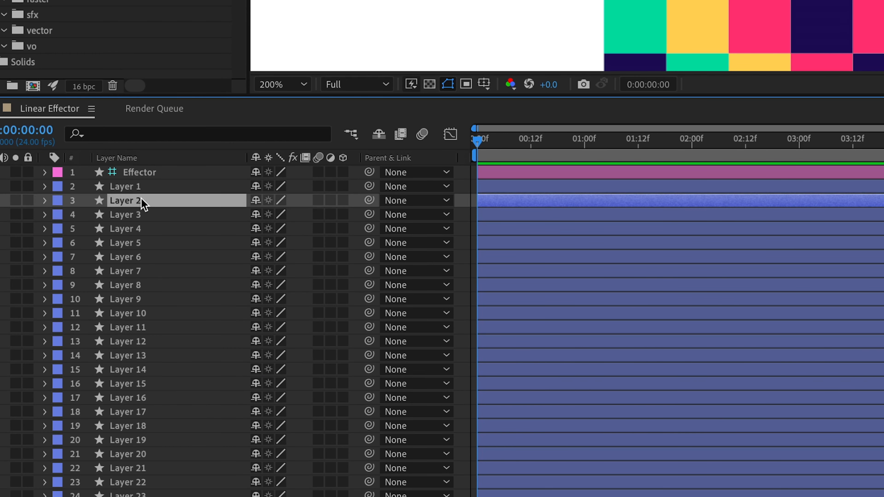
scroll(164, 247, down, 10)
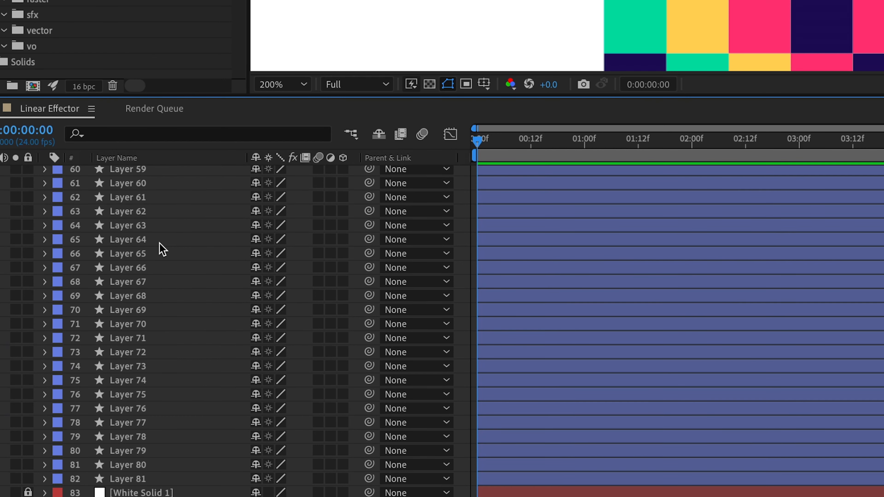
shift+click(148, 480)
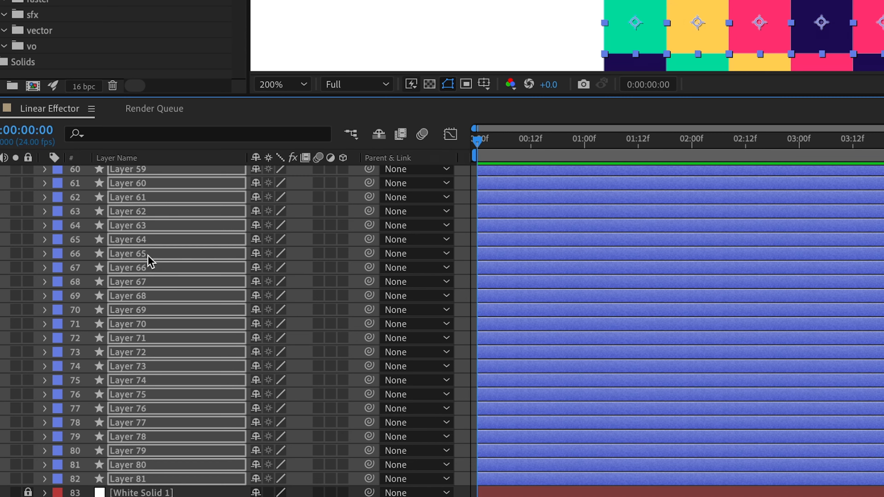
scroll(153, 256, up, 20)
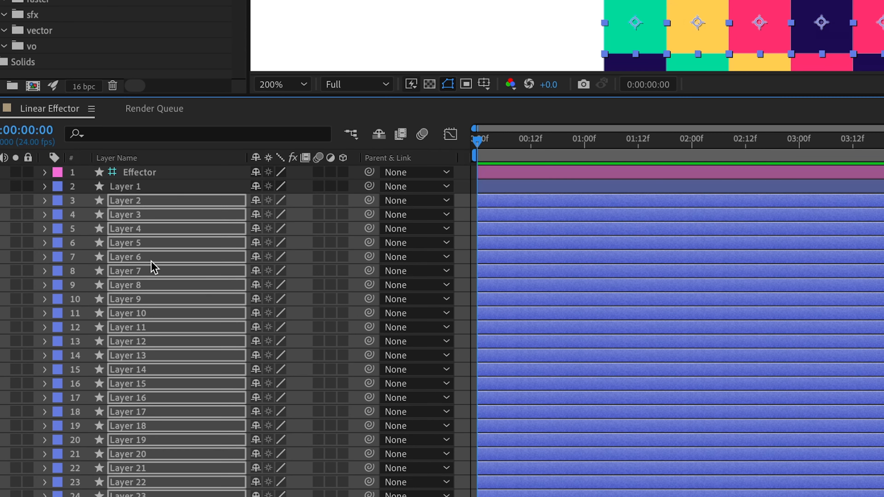
Move the Effector within the grid to about 994, 368 and set its stroke width to 1 px.
click(153, 173)
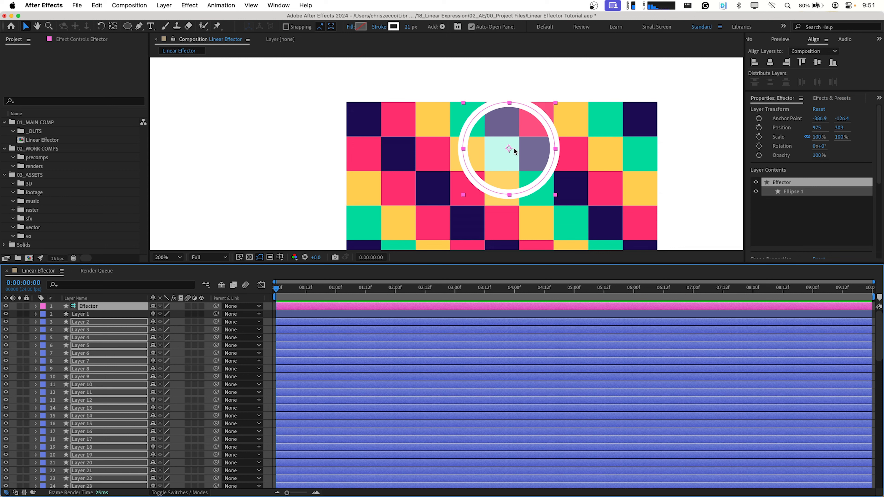
drag(508, 150, 550, 181)
click(408, 27)
text(1)
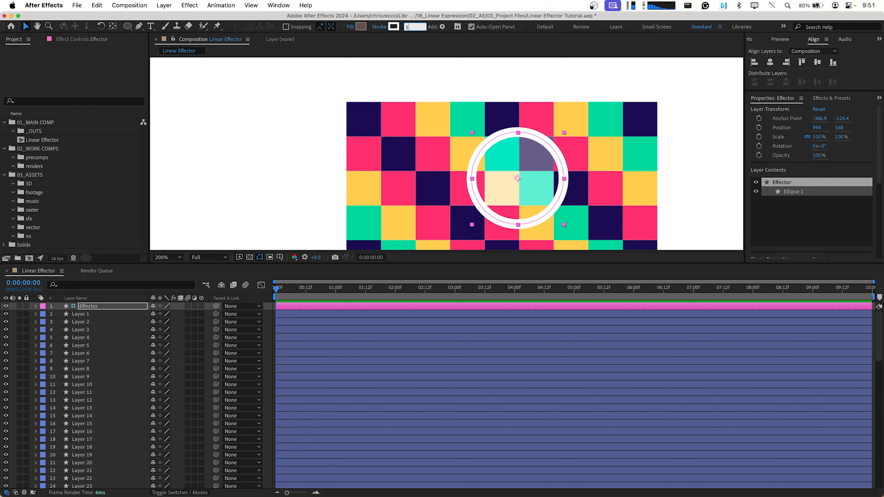
key(Return)
Check the effect in a maximized composition view by moving the Effector across the squares to about 1022, 391.
key(shift+slash)
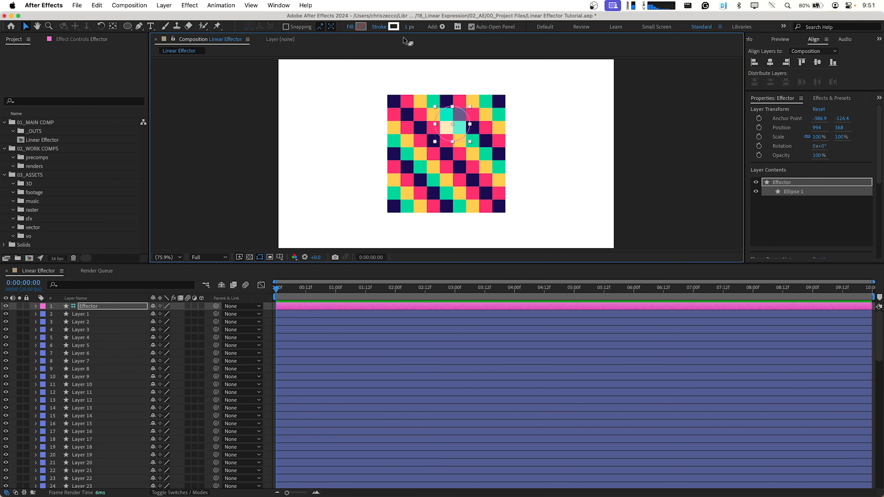
key(grave)
drag(458, 205, 445, 133)
key(grave)
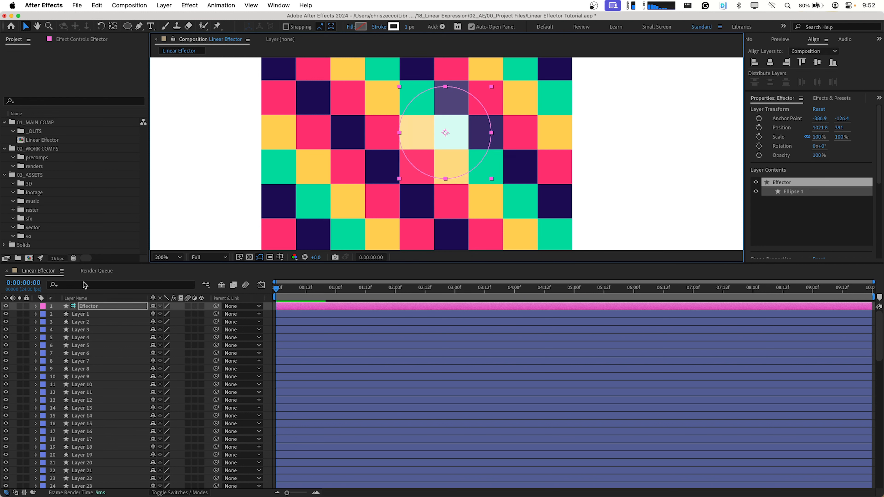
Select Layer 1 and reveal only its opacity expression in the timeline.
click(75, 314)
click(36, 314)
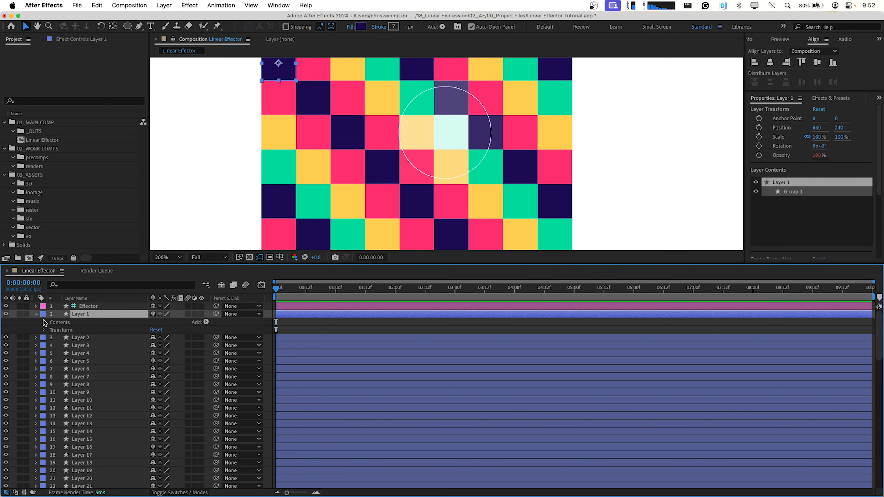
key(e)
key(e)
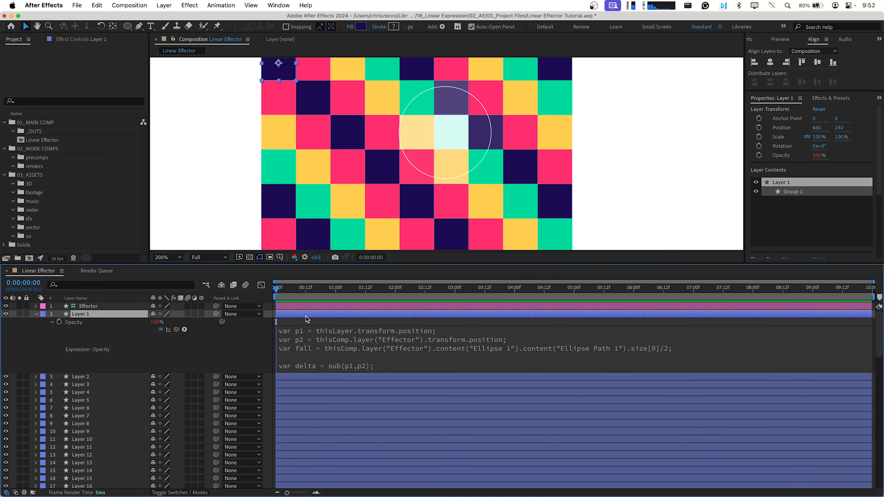
Set the minimum distance in Layer 1's linear opacity expression to 25 and copy only that expression.
click(419, 365)
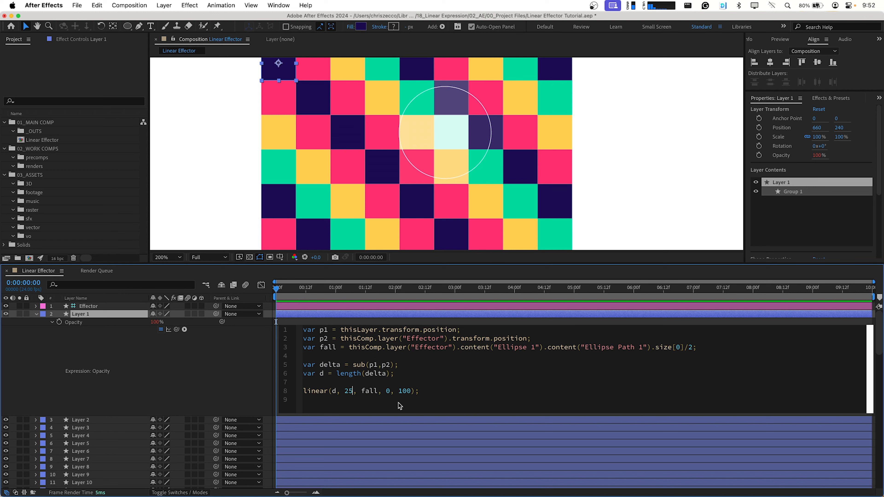
key(KP_Enter)
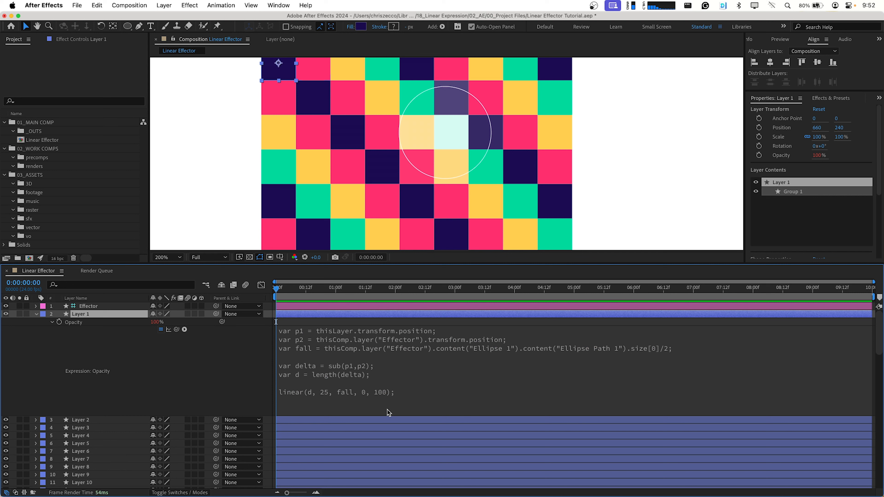
right_click(82, 323)
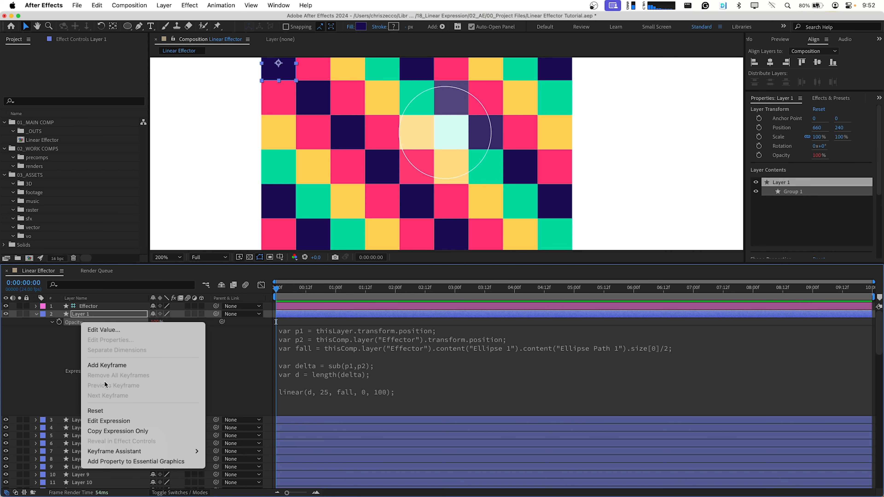
click(115, 431)
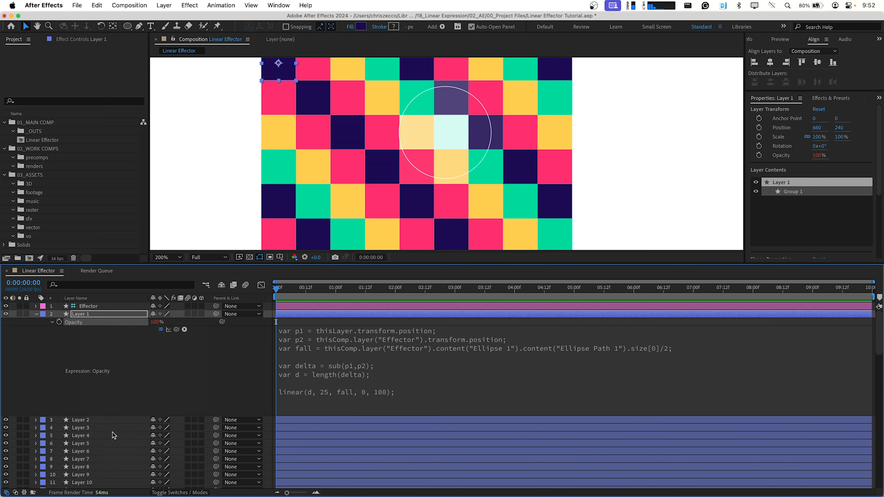
Select Layer 2 through Layer 81 and paste the updated opacity expression onto them.
click(89, 420)
scroll(92, 428, down, 15)
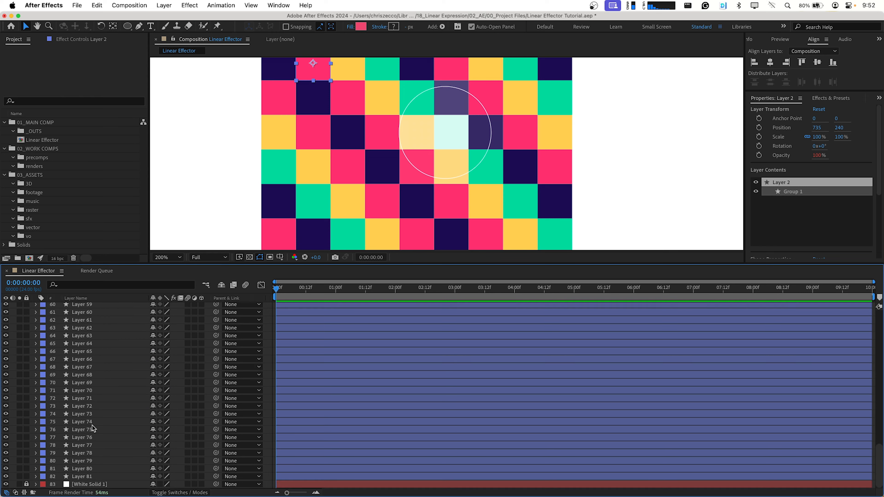
shift+click(94, 477)
key(super+v)
Move the Effector over the grid to about 1094, 396 and inspect the fade in the fitted, zoomed and maximized composition views.
drag(445, 132, 481, 144)
key(shift+slash)
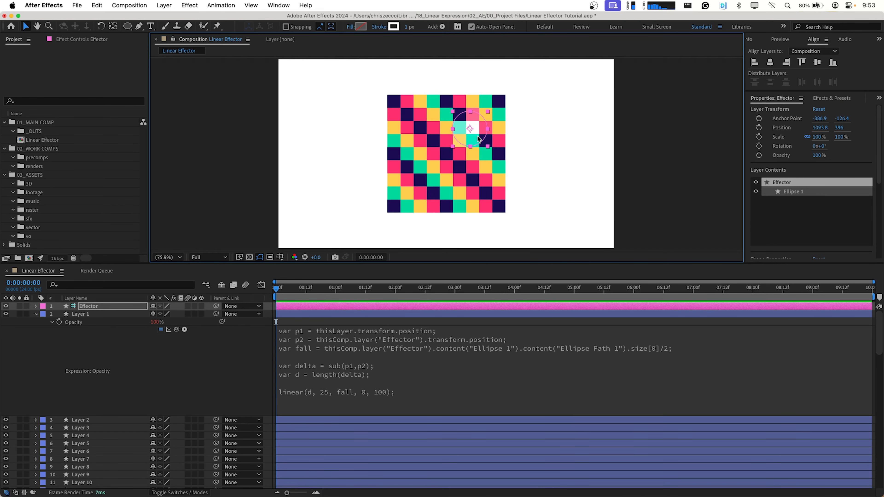
key(shift+slash)
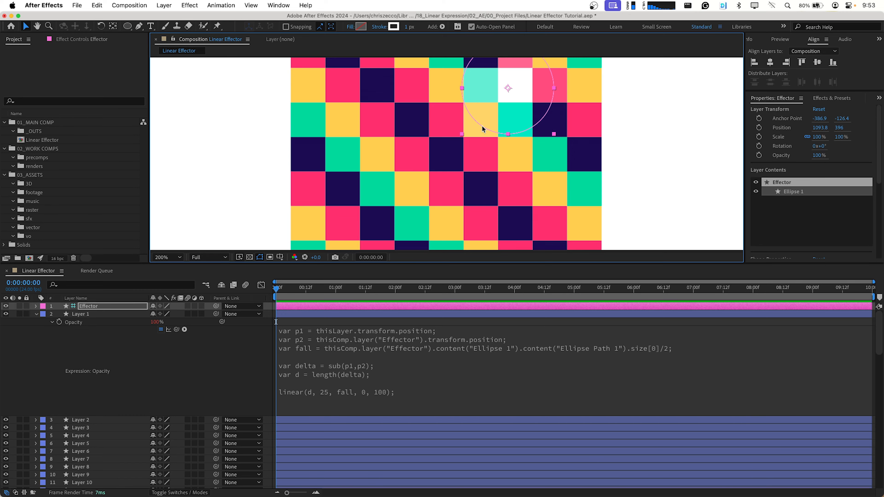
key(grave)
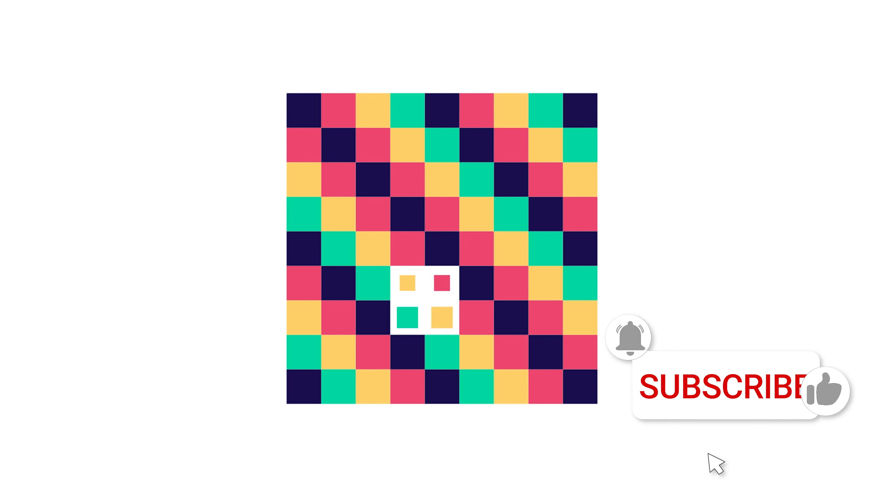